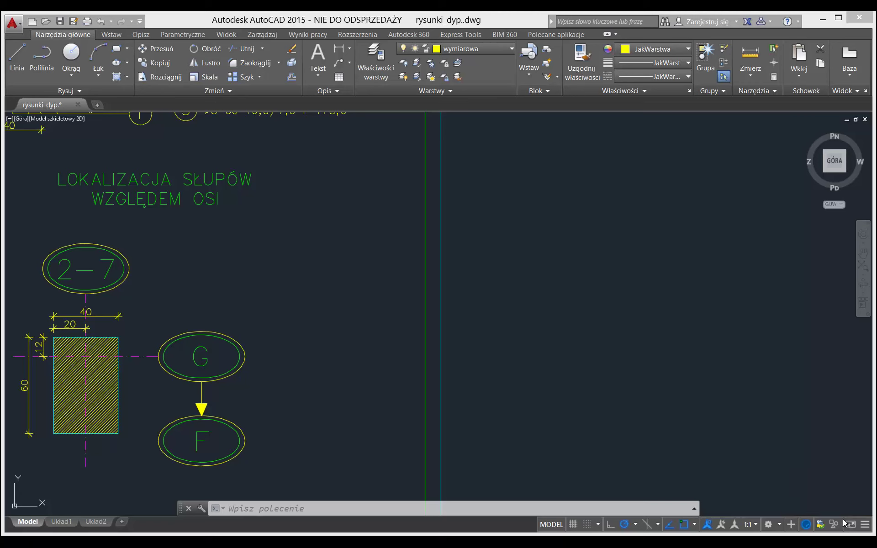
Step: Mirror the whole column-location detail across a vertical axis, keeping the original objects
{"action": "left_click", "coordinate": [318, 478]}
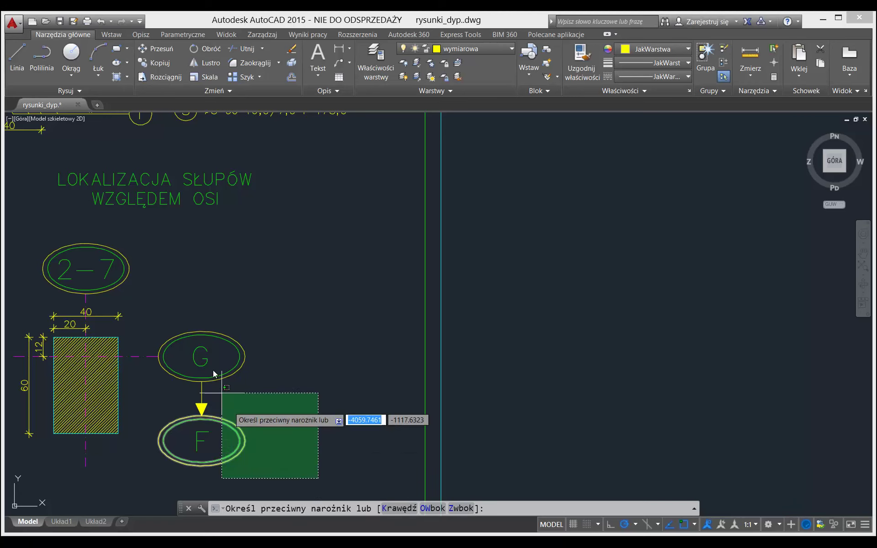
{"action": "left_click", "coordinate": [11, 158]}
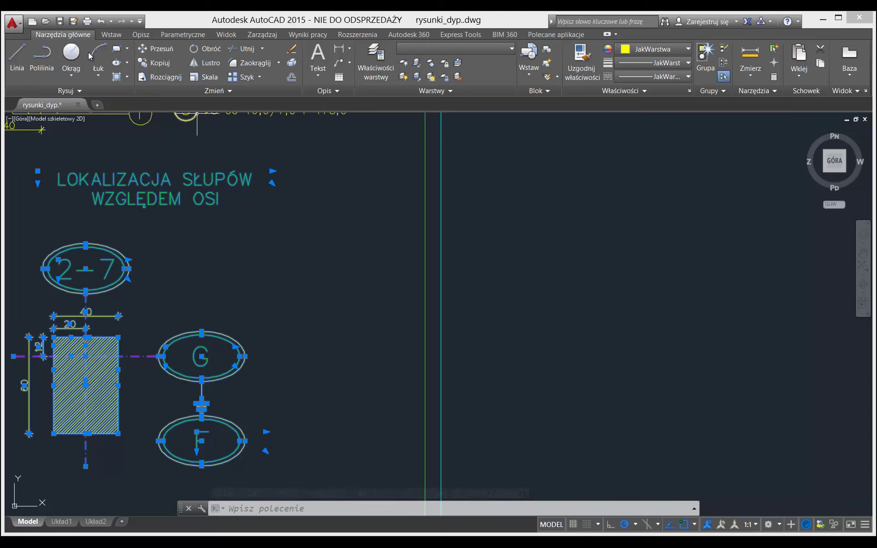
{"action": "left_click", "coordinate": [206, 63]}
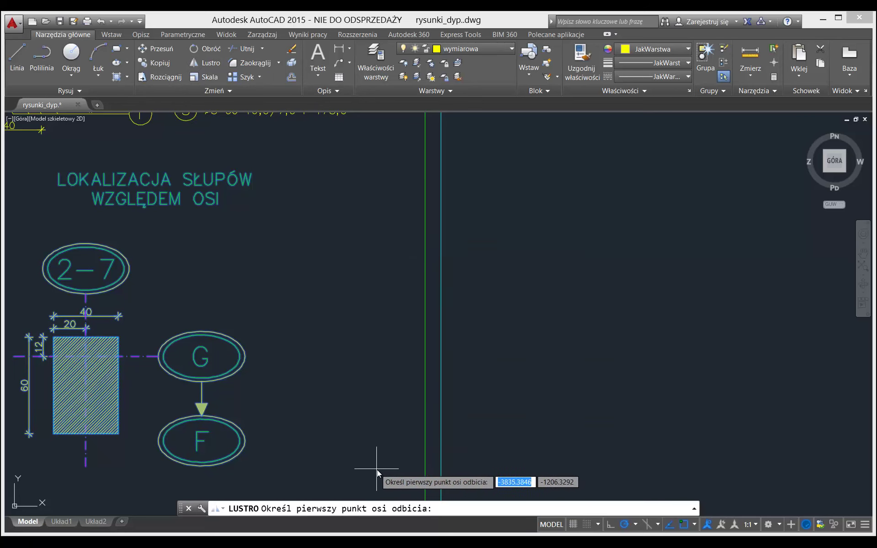
{"action": "left_click", "coordinate": [391, 470]}
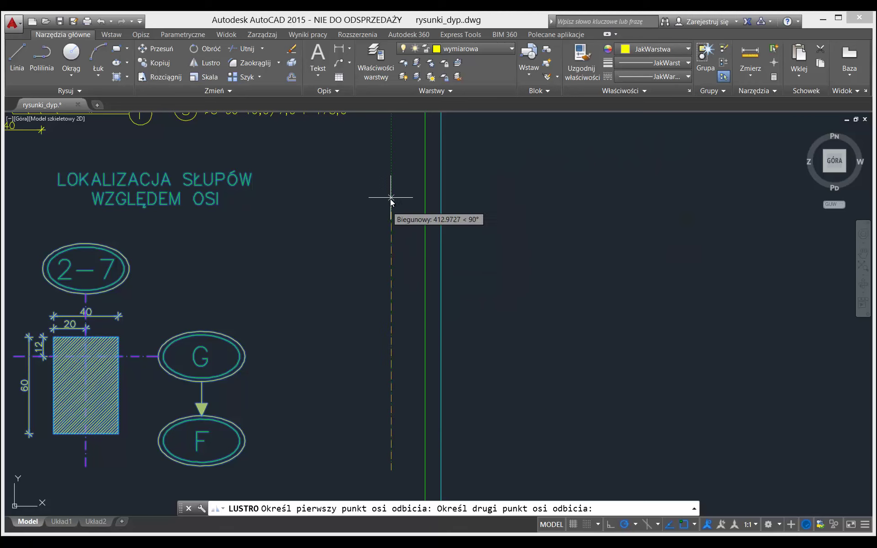
{"action": "left_click", "coordinate": [393, 160]}
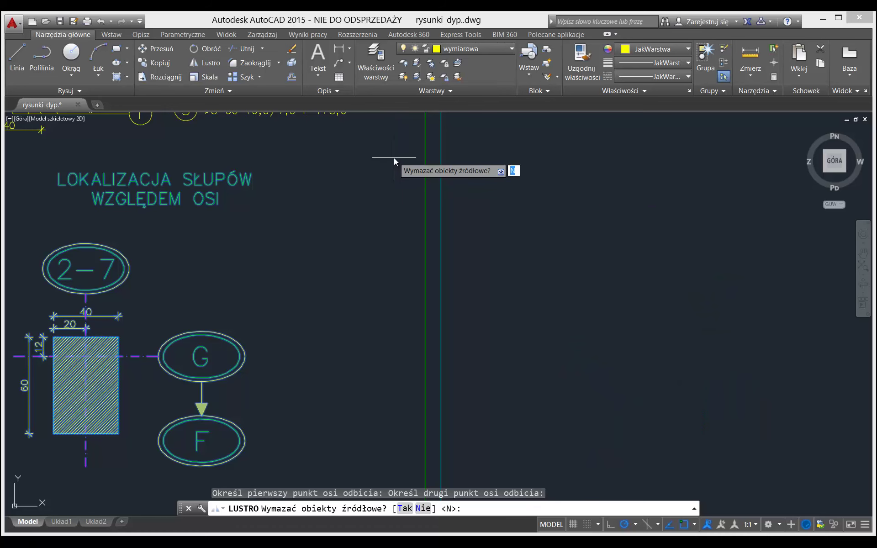
{"action": "key", "text": "Return"}
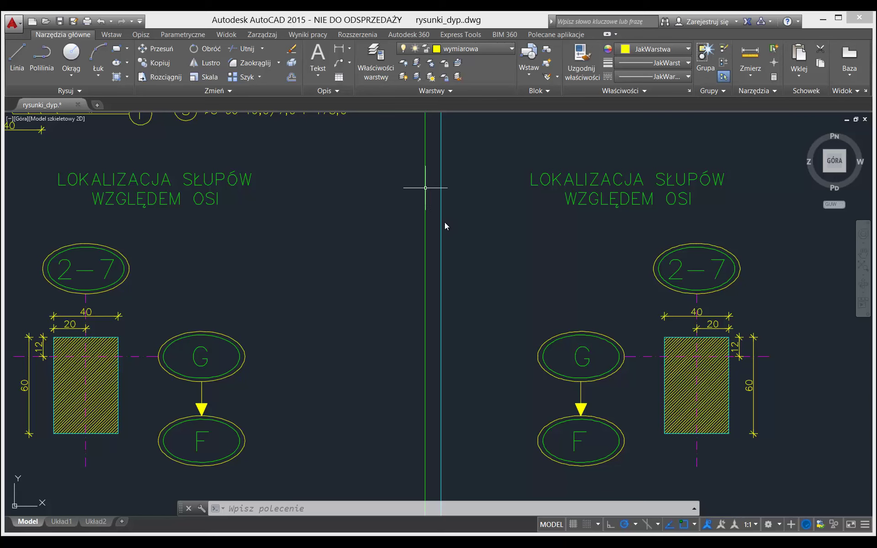
Step: Erase the 27 objects of the mirrored copy on the right
{"action": "left_click", "coordinate": [782, 487]}
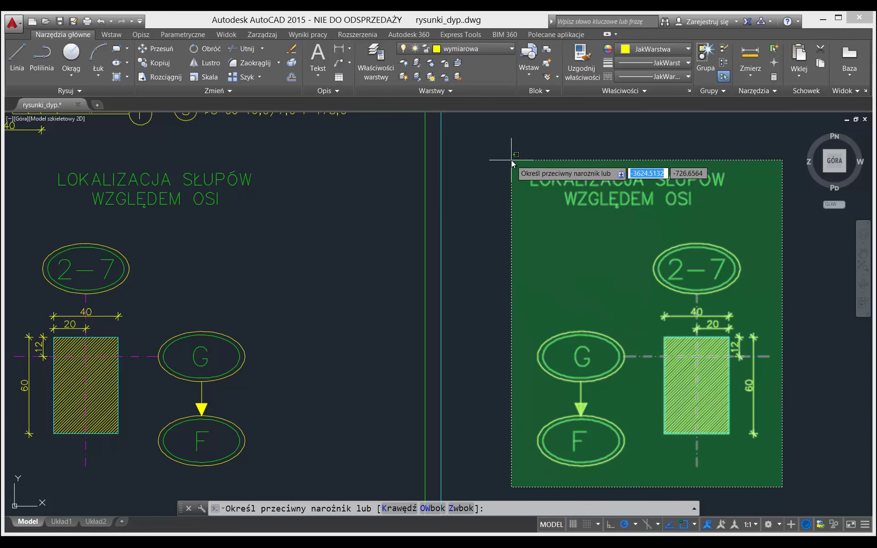
{"action": "left_click", "coordinate": [511, 160]}
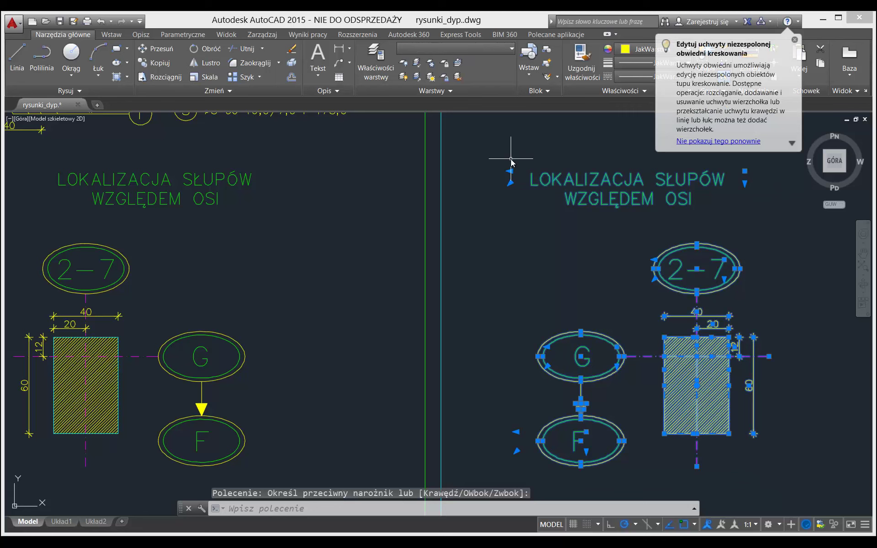
{"action": "key", "text": "Delete"}
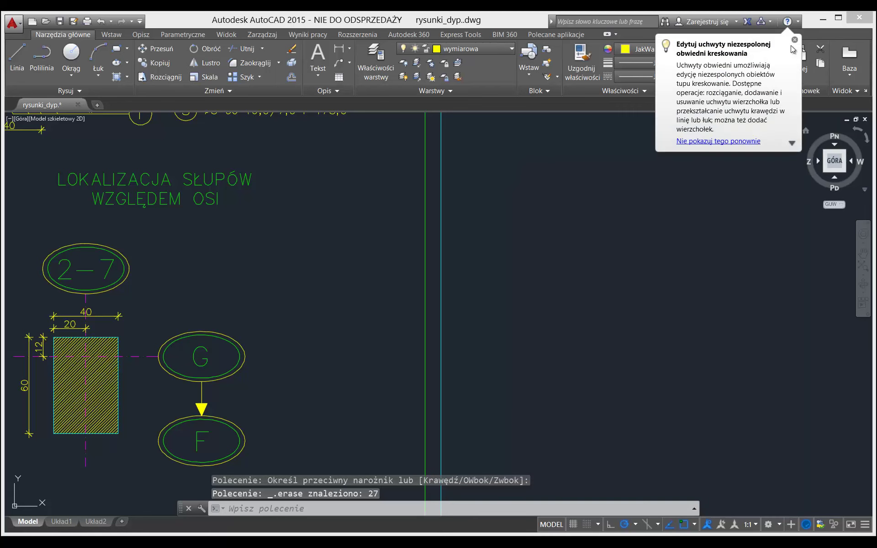
{"action": "left_click", "coordinate": [794, 40]}
Step: Set the MIRRTEXT system variable to 1
{"action": "left_click", "coordinate": [362, 510]}
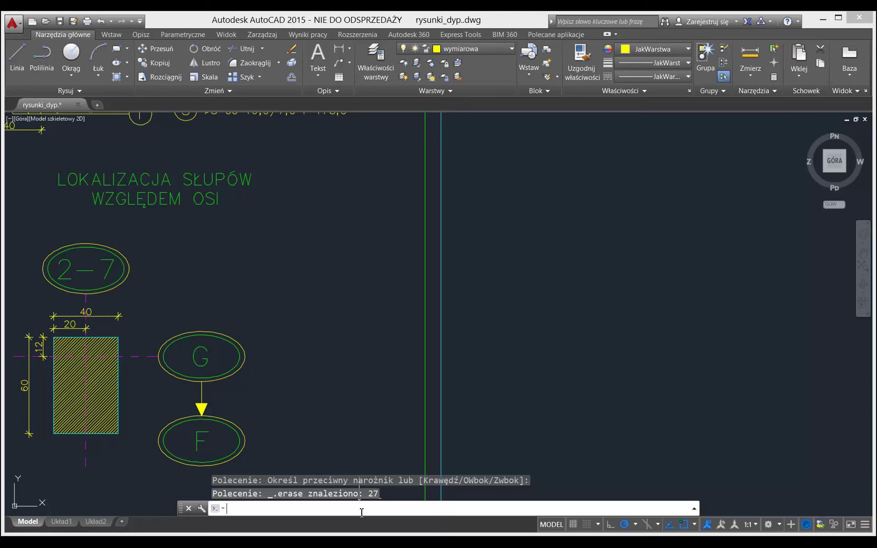
{"action": "type", "text": "MIRR"}
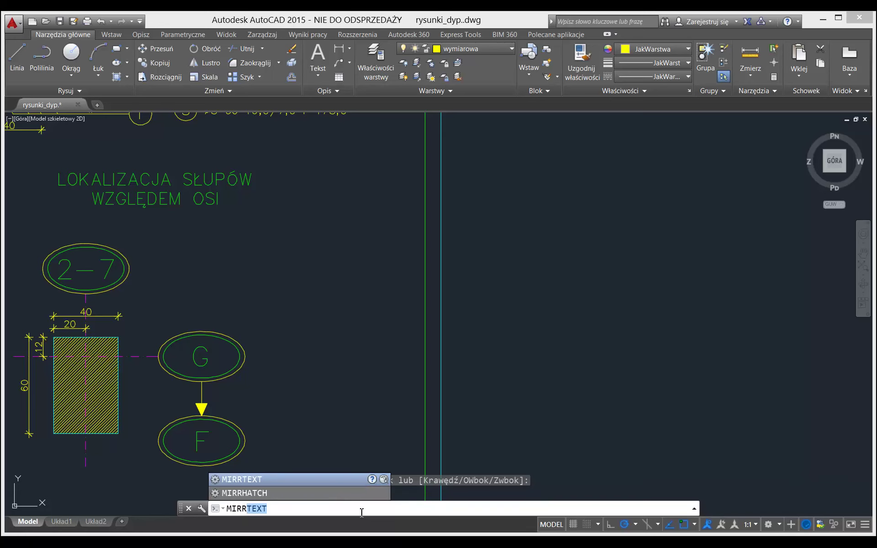
{"action": "type", "text": "TEXT"}
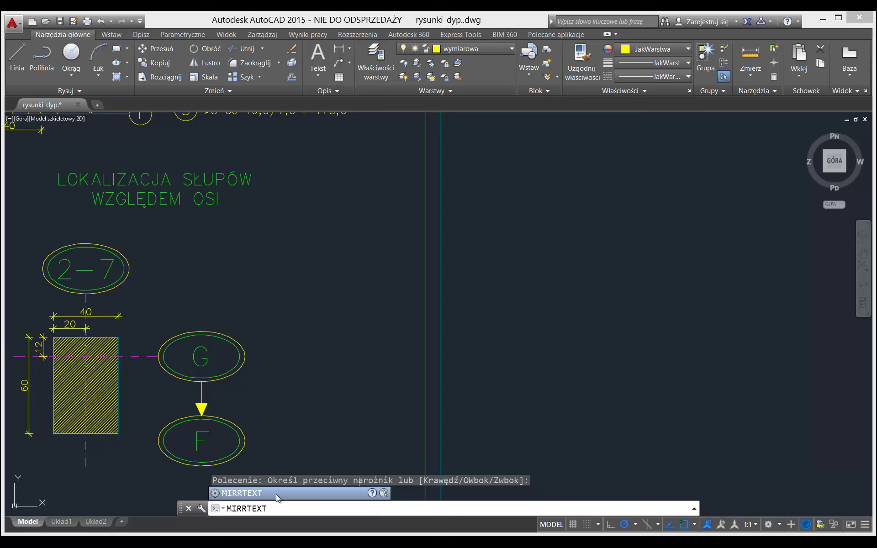
{"action": "left_click", "coordinate": [252, 493]}
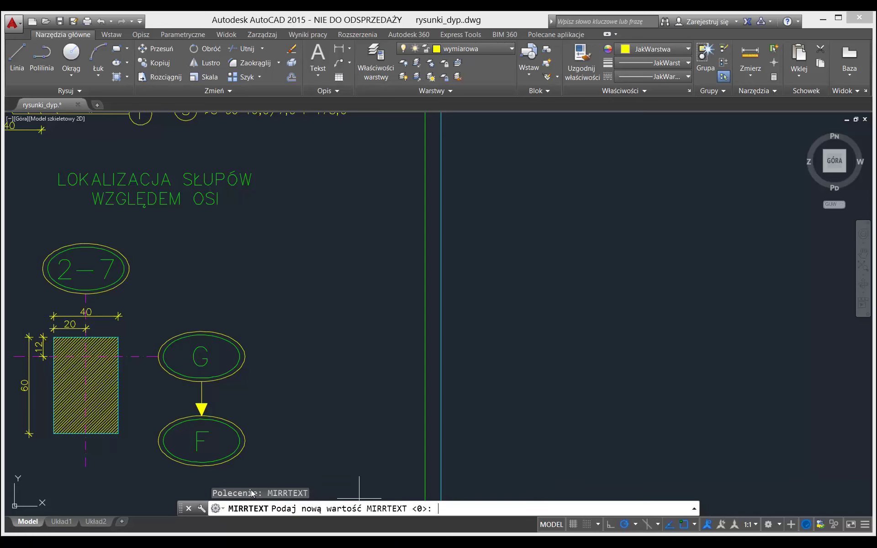
{"action": "type", "text": "1"}
{"action": "key", "text": "Return"}
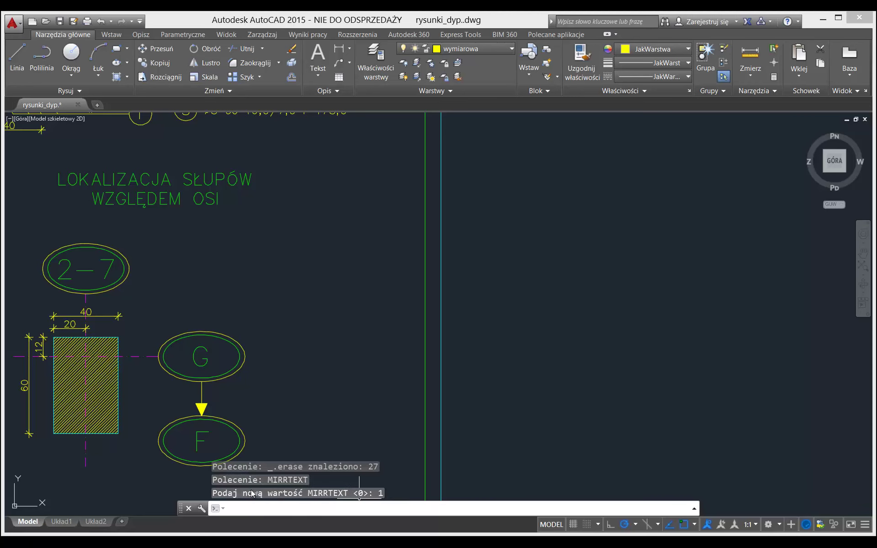
Step: Mirror the column detail across a vertical axis again, keeping the original, with text now reversed
{"action": "scroll", "coordinate": [350, 381], "scroll_direction": "down", "scroll_amount": 2}
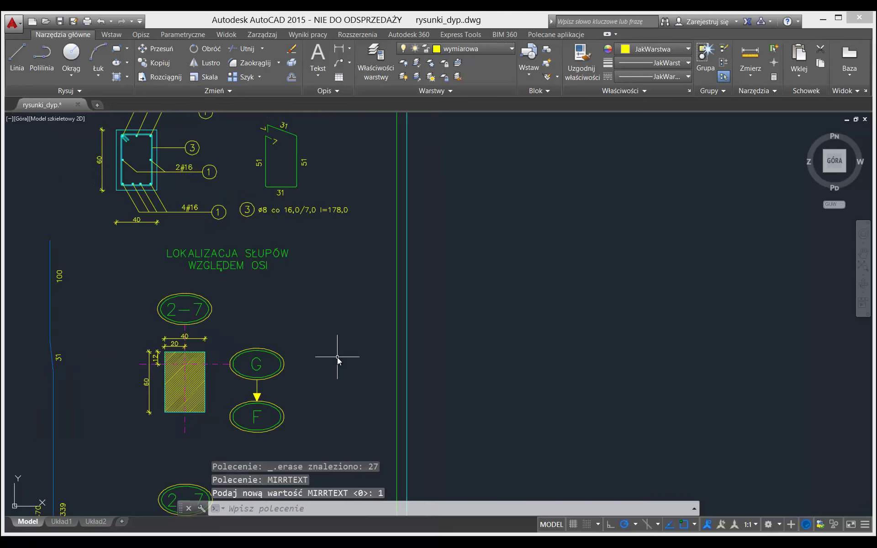
{"action": "scroll", "coordinate": [331, 394], "scroll_direction": "up", "scroll_amount": 2}
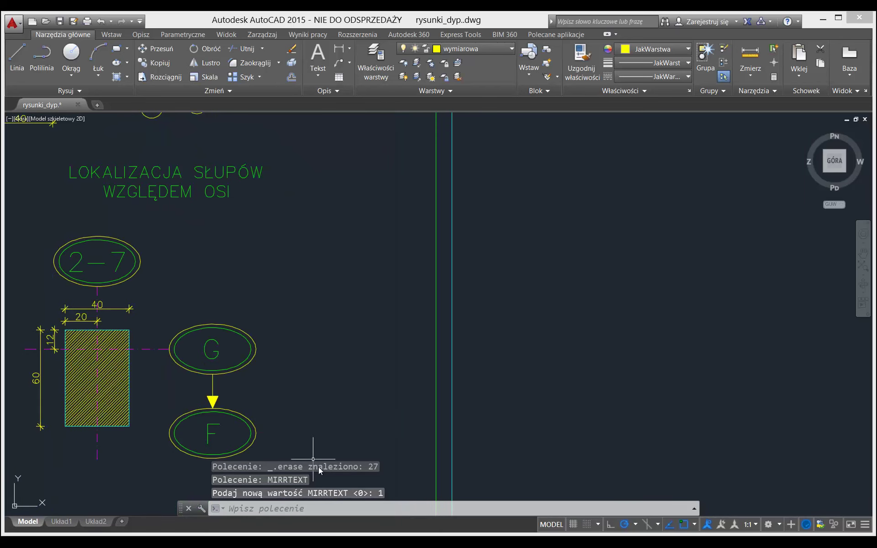
{"action": "left_click", "coordinate": [340, 485]}
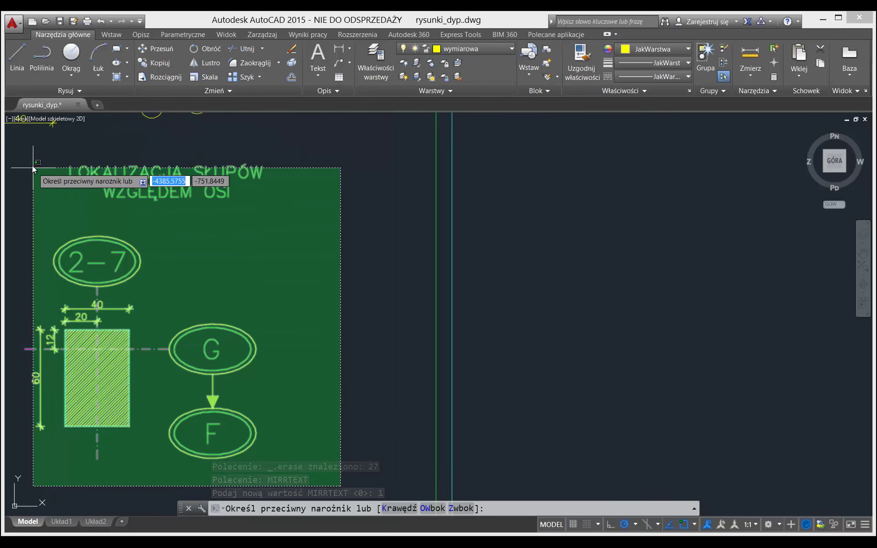
{"action": "left_click", "coordinate": [23, 152]}
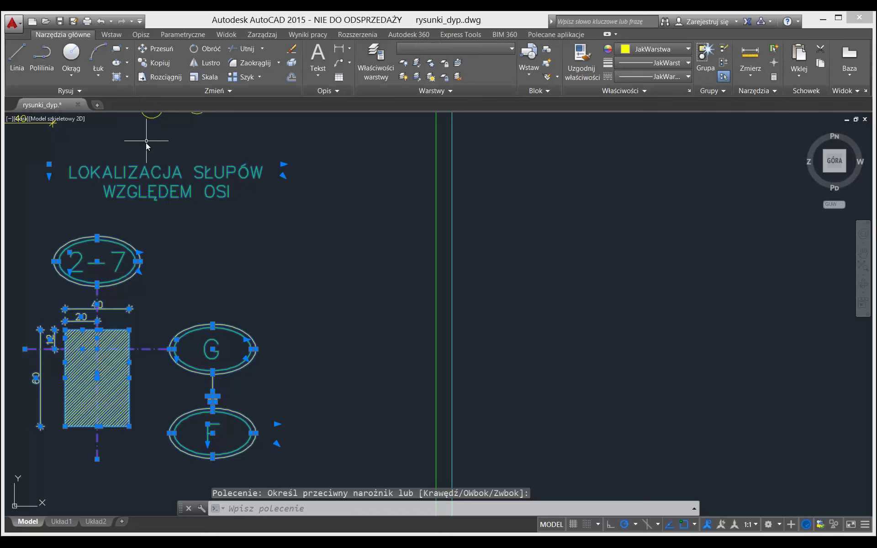
{"action": "left_click", "coordinate": [207, 64]}
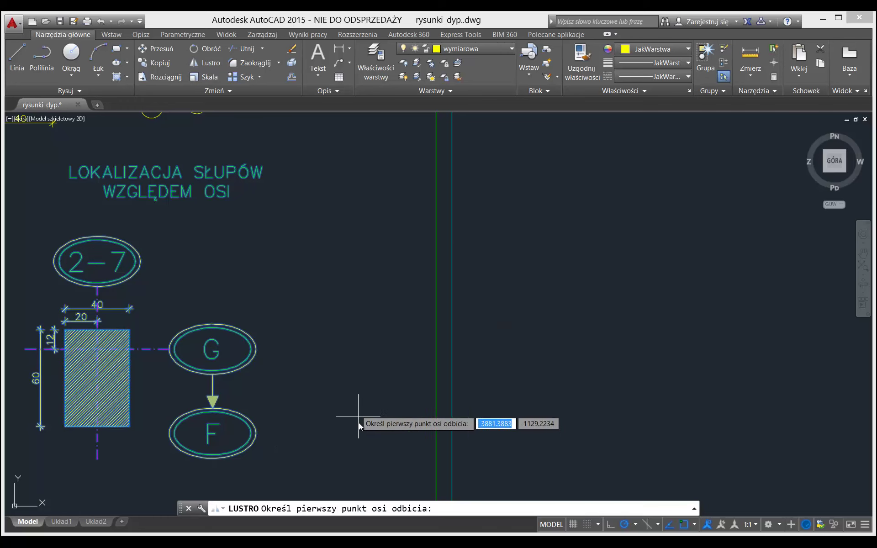
{"action": "left_click", "coordinate": [383, 454]}
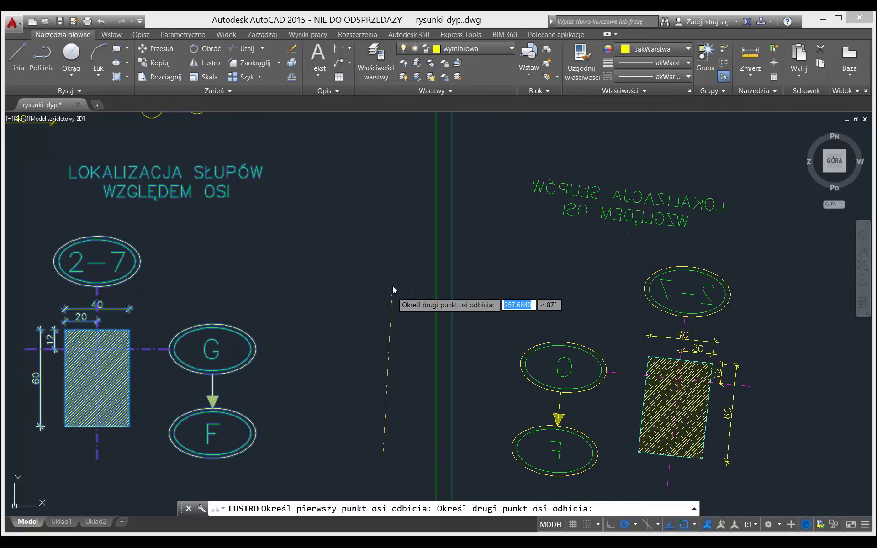
{"action": "left_click", "coordinate": [379, 168]}
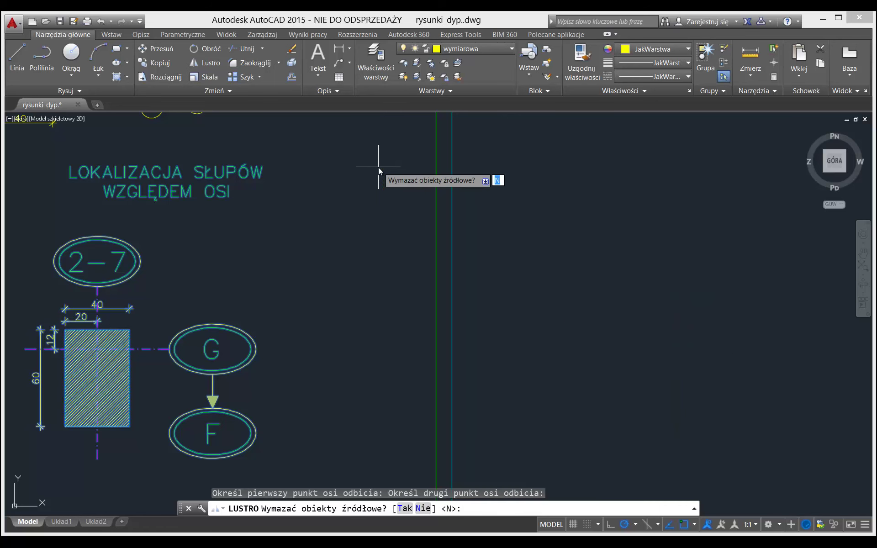
{"action": "key", "text": "Return"}
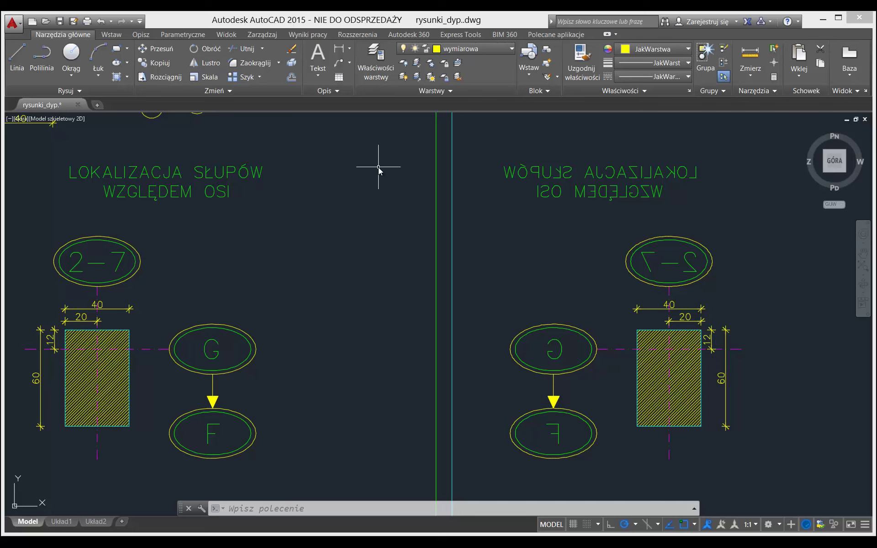
{"action": "left_click", "coordinate": [309, 508]}
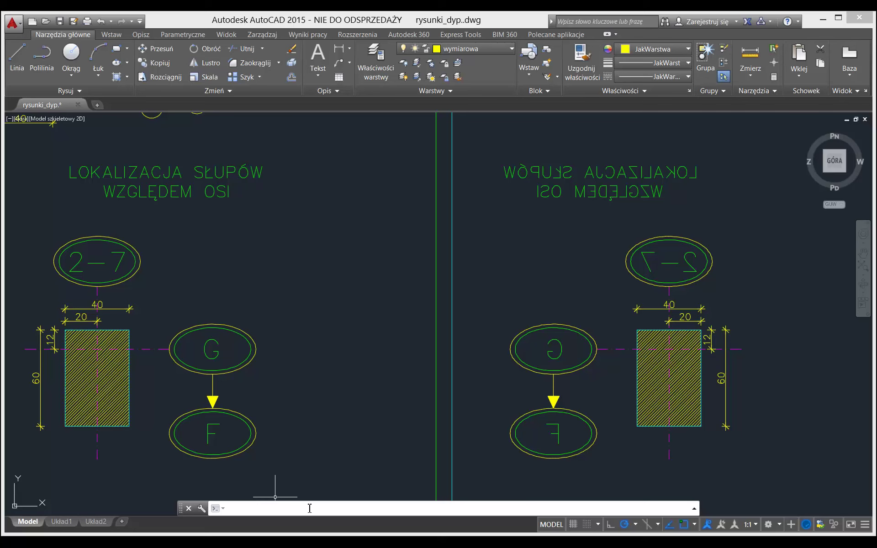
Step: Give the MIRRHATCH system variable a value of 1 via the command line
{"action": "type", "text": "MIRr"}
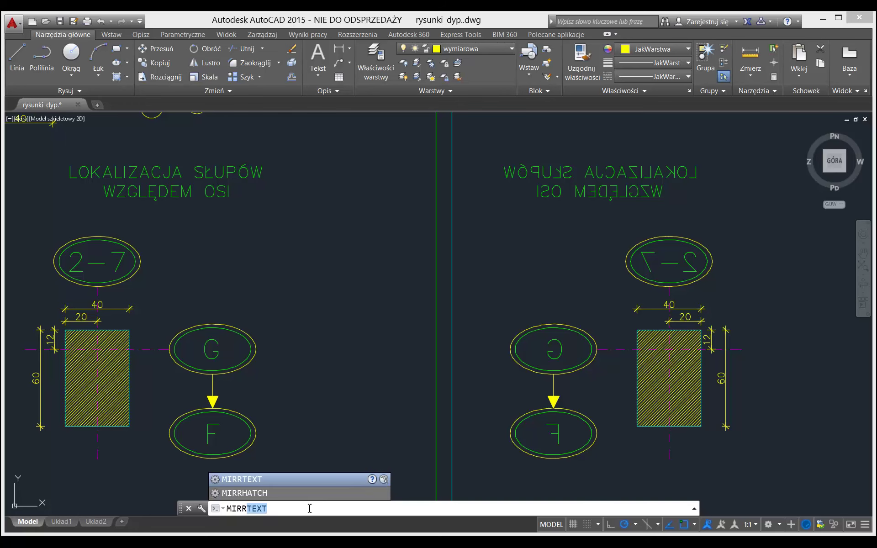
{"action": "type", "text": "HATCH"}
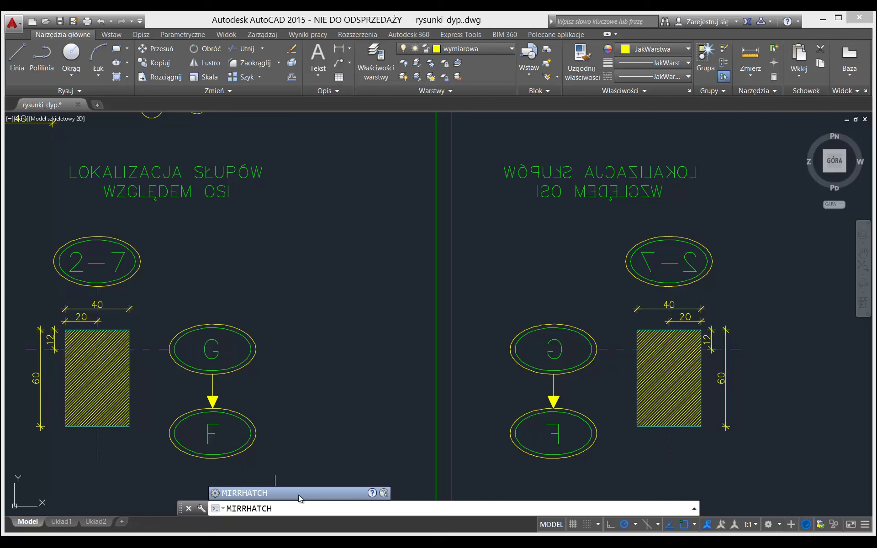
{"action": "key", "text": "Return"}
{"action": "left_click", "coordinate": [474, 509]}
{"action": "type", "text": "1"}
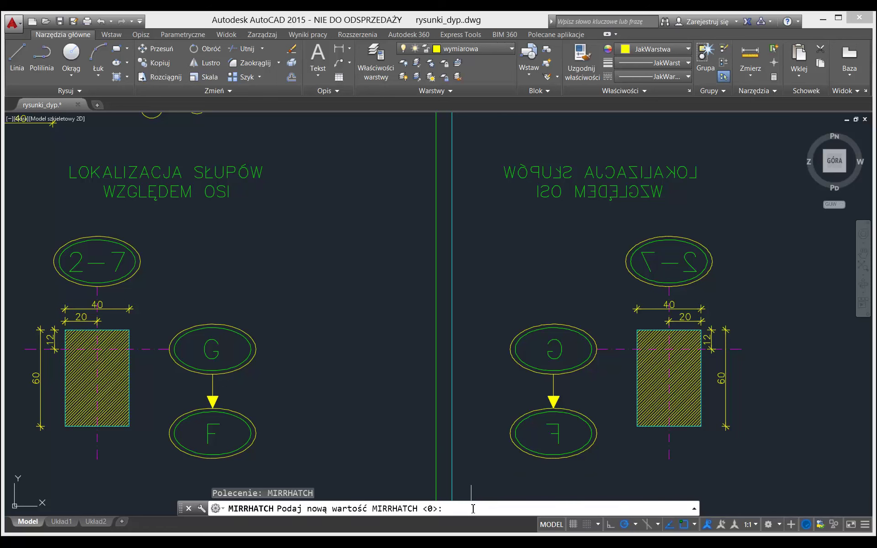
{"action": "key", "text": "Return"}
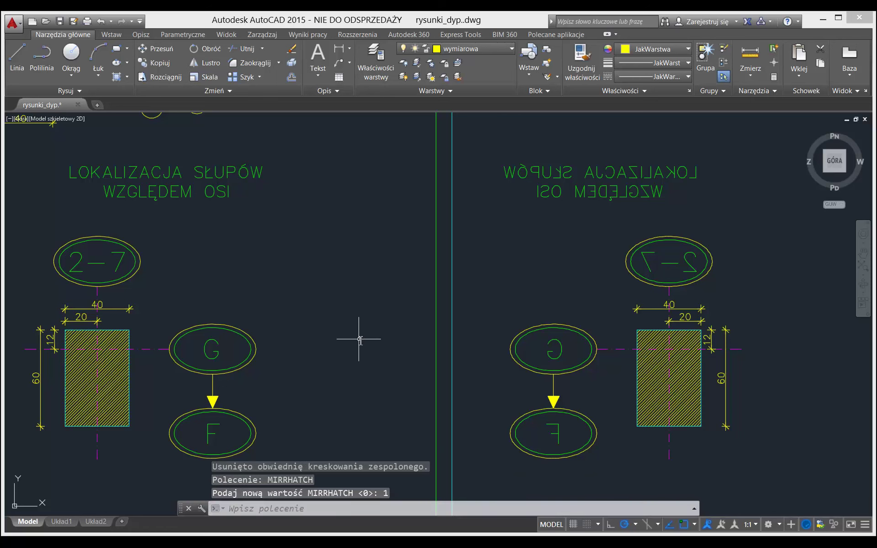
{"action": "scroll", "coordinate": [437, 345], "scroll_direction": "down", "scroll_amount": 3}
{"action": "scroll", "coordinate": [463, 353], "scroll_direction": "up", "scroll_amount": 3}
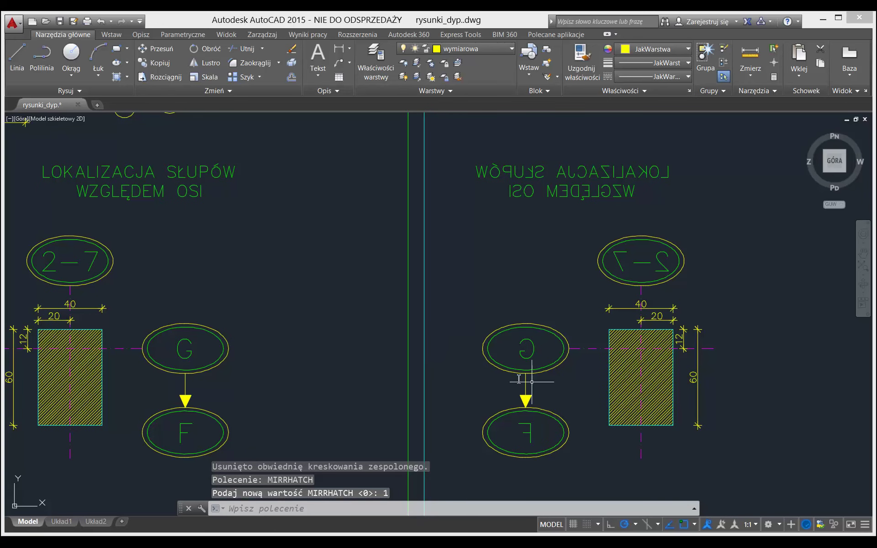
Step: Delete the existing mirrored copy on the right
{"action": "left_click", "coordinate": [750, 474]}
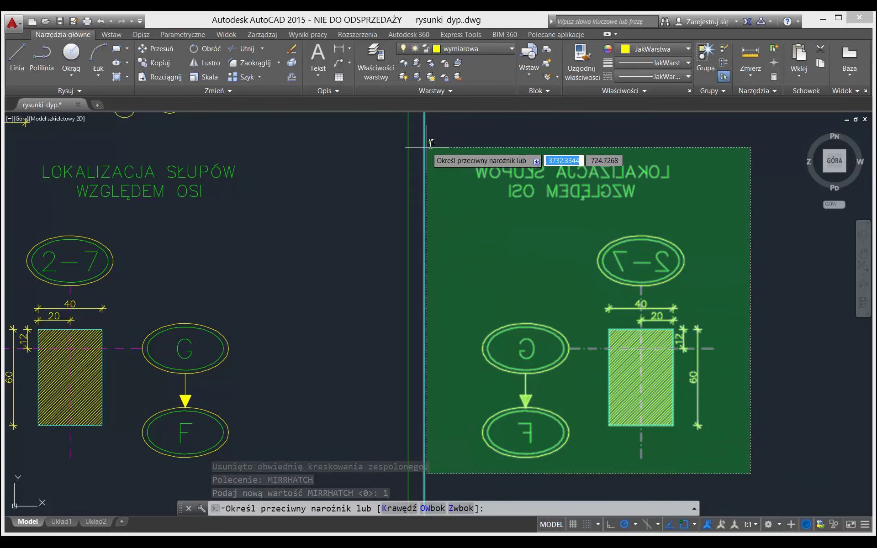
{"action": "left_click", "coordinate": [447, 148]}
{"action": "key", "text": "Delete"}
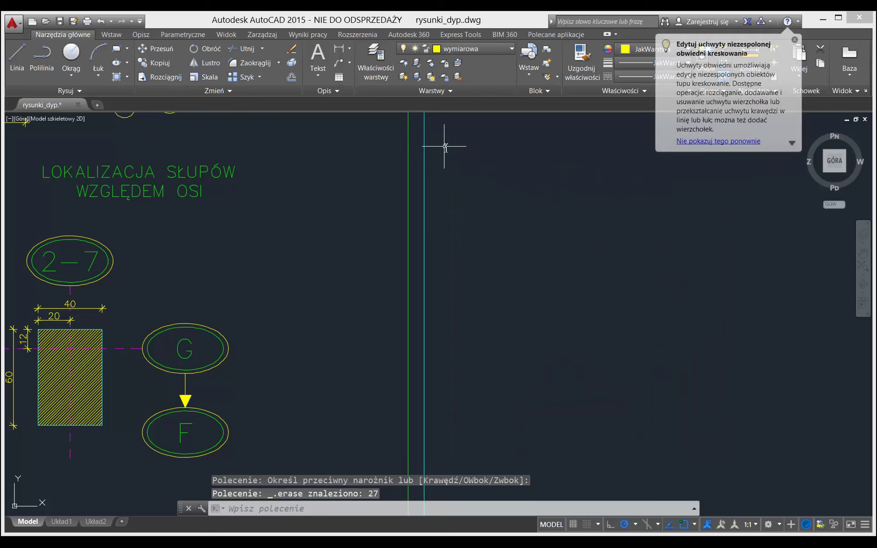
{"action": "scroll", "coordinate": [450, 219], "scroll_direction": "down", "scroll_amount": 2}
Step: Mirror the original column detail across a vertical axis, keeping it, so text and hatch flip
{"action": "left_click", "coordinate": [350, 386]}
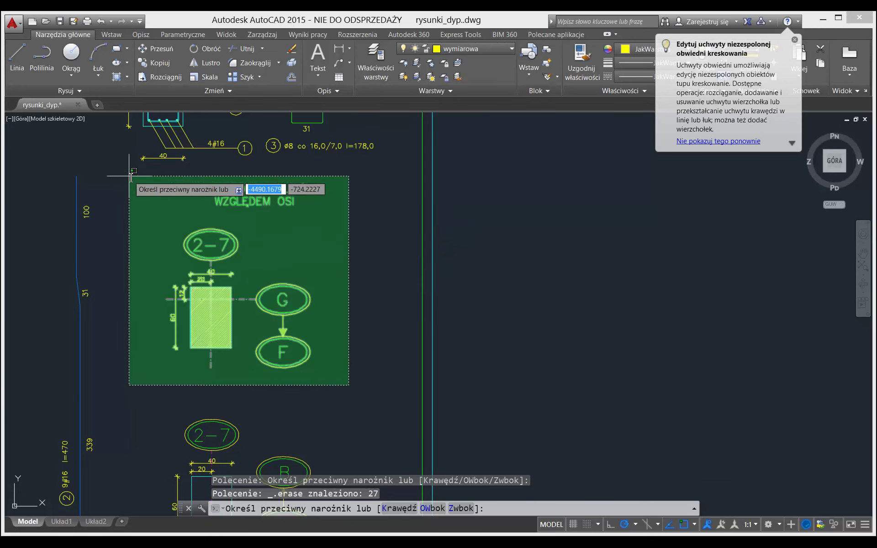
{"action": "left_click", "coordinate": [128, 154]}
{"action": "left_click", "coordinate": [204, 63]}
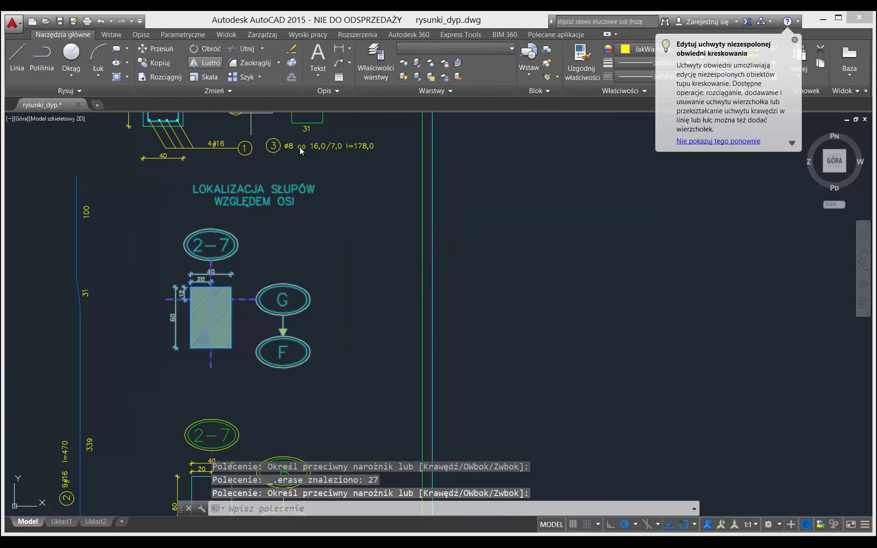
{"action": "left_click", "coordinate": [380, 369]}
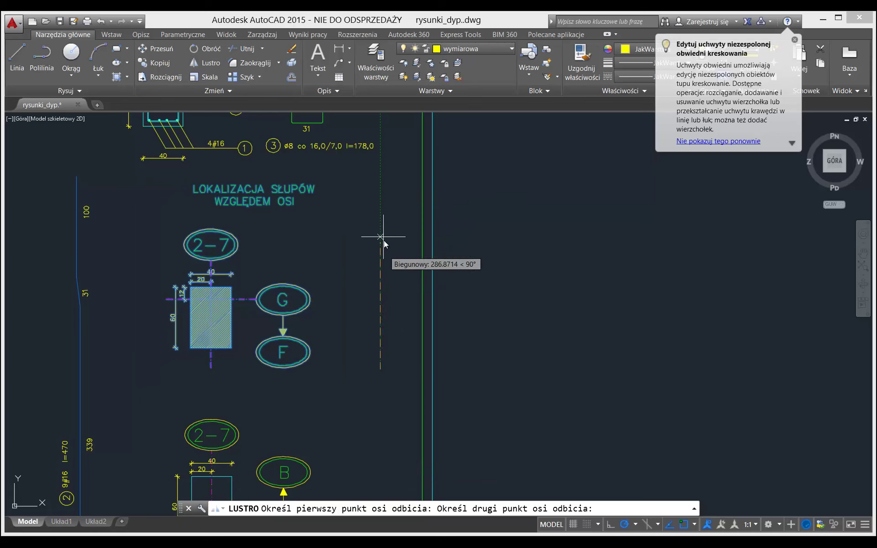
{"action": "left_click", "coordinate": [380, 185]}
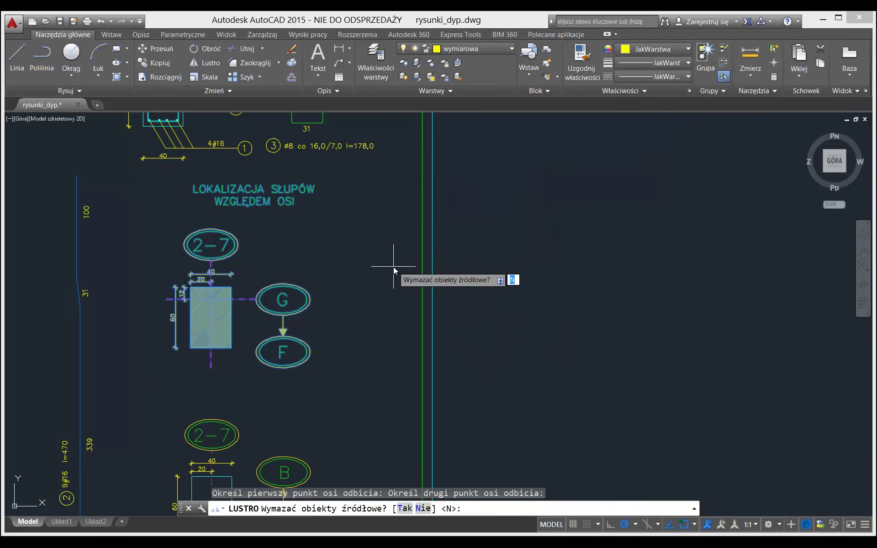
{"action": "key", "text": "Return"}
{"action": "scroll", "coordinate": [427, 308], "scroll_direction": "up", "scroll_amount": 2}
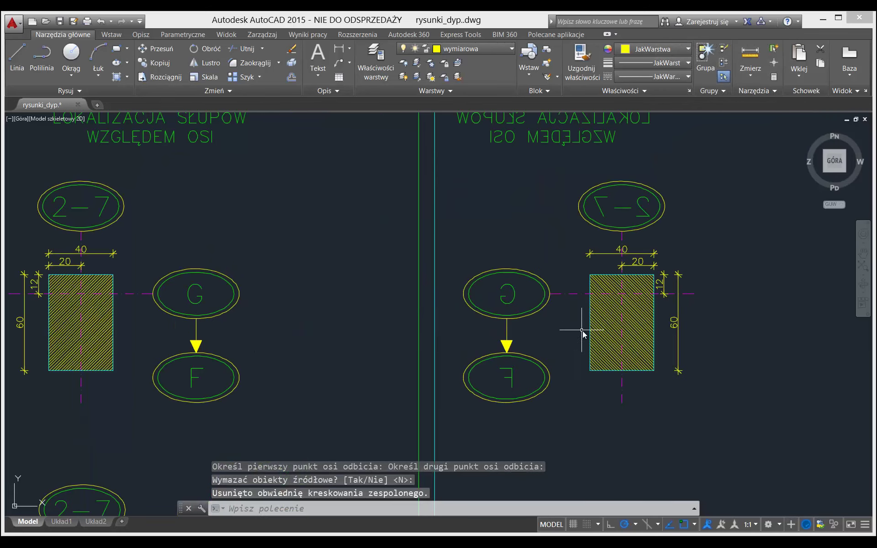